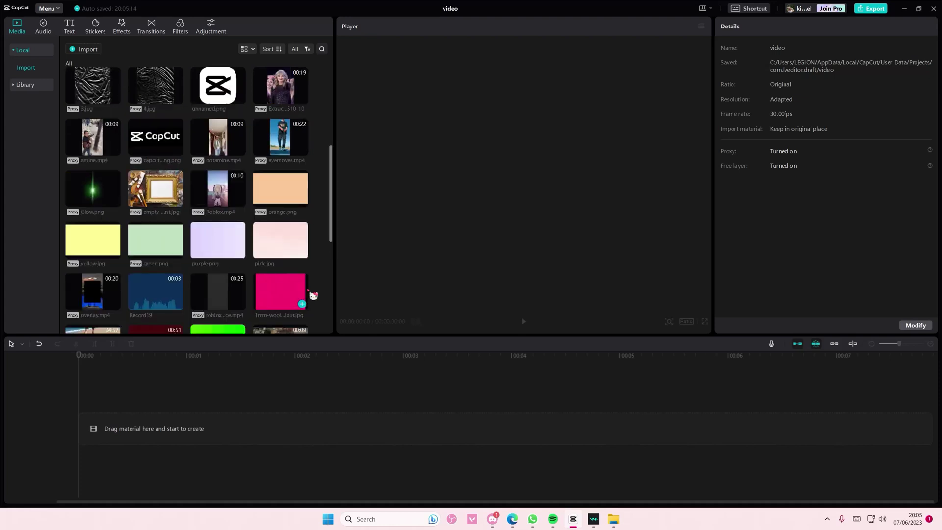
{"action": "scroll", "coordinate": [311, 295], "scroll_direction": "up", "scroll_amount": 2}
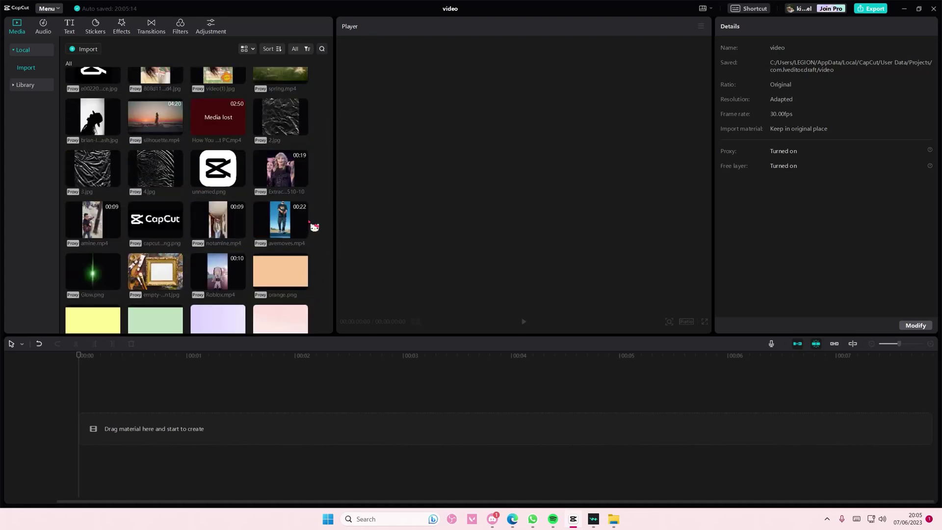
{"action": "scroll", "coordinate": [319, 222], "scroll_direction": "up", "scroll_amount": 1}
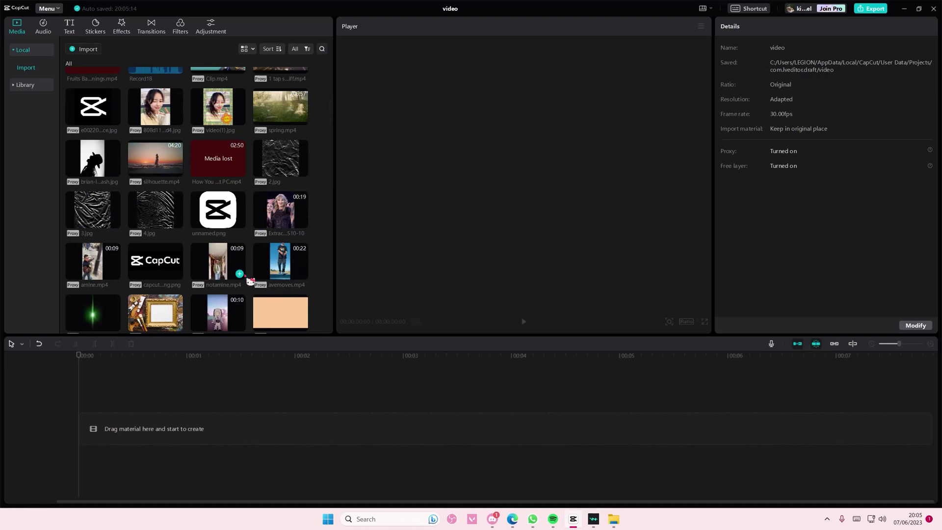
Add notamine.mp4 to the timeline and choose a 1:1 crop ratio.
{"action": "left_click", "coordinate": [239, 274]}
{"action": "left_click", "coordinate": [46, 429]}
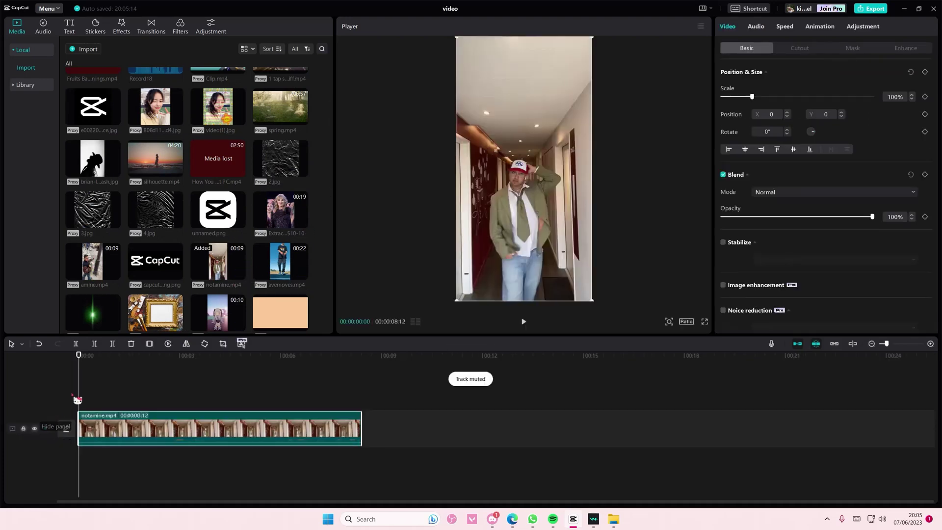
{"action": "left_click", "coordinate": [224, 345]}
{"action": "left_click", "coordinate": [465, 394]}
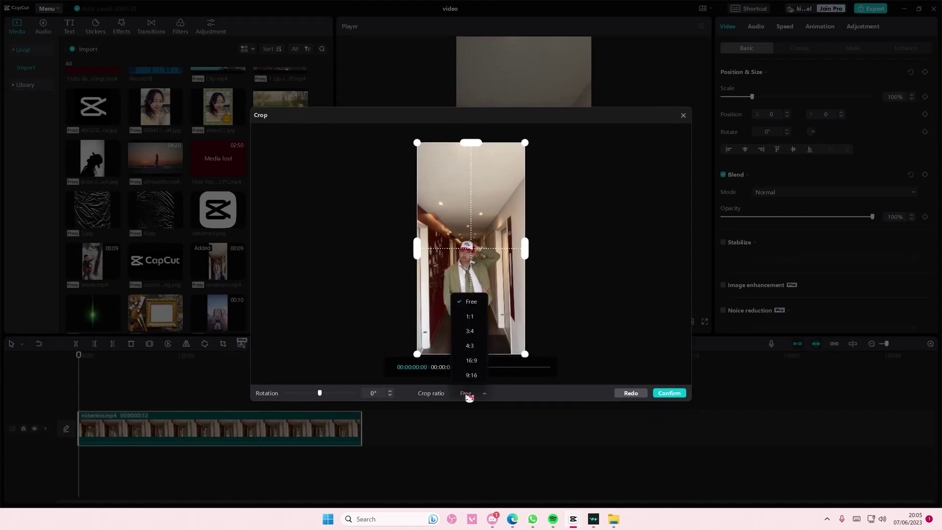
{"action": "left_click", "coordinate": [474, 329]}
Frame the square crop on the person, confirm it, and set the canvas ratio to 1:1.
{"action": "left_click_drag", "start_coordinate": [483, 299], "coordinate": [481, 326]}
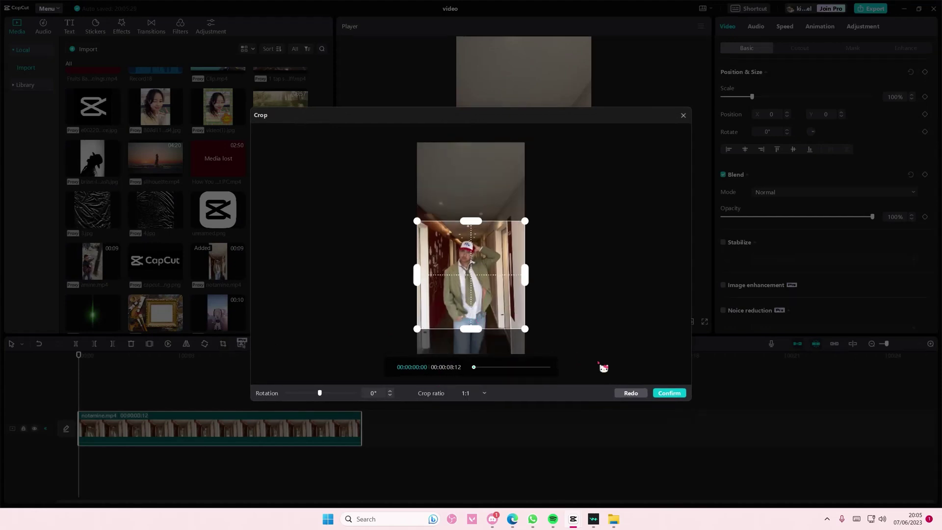
{"action": "left_click", "coordinate": [668, 394]}
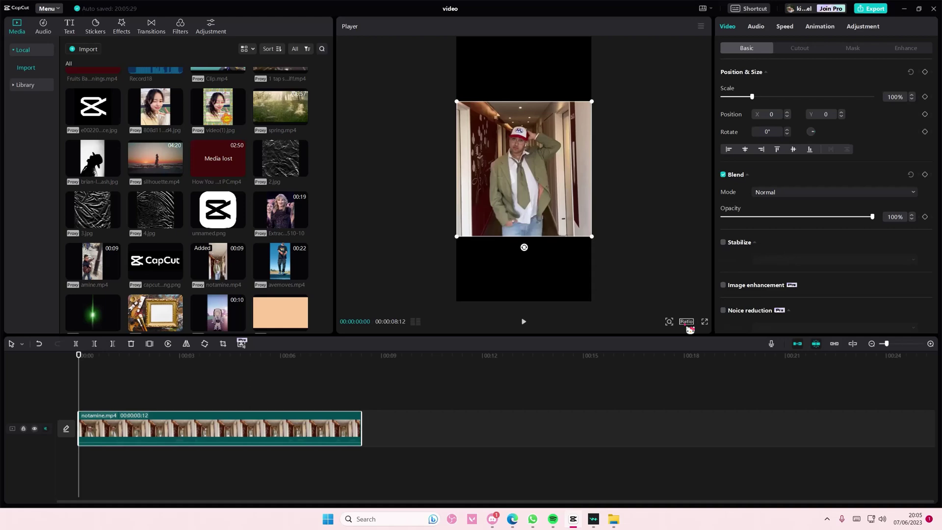
{"action": "left_click", "coordinate": [688, 324]}
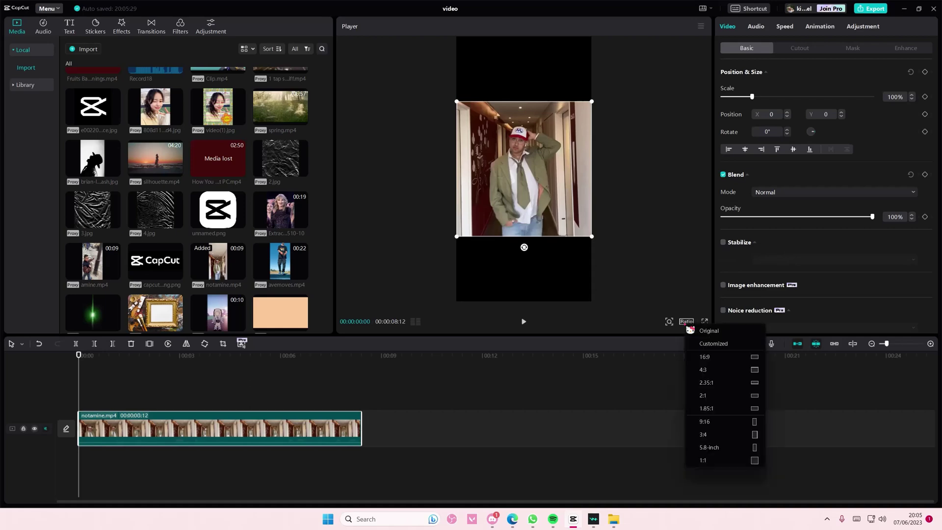
{"action": "left_click", "coordinate": [715, 467]}
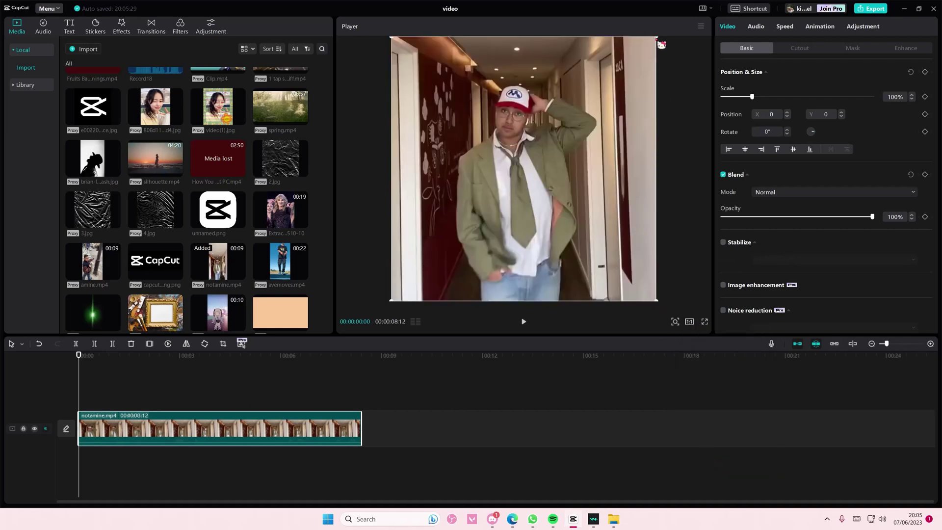
Scale the clip down to 45% and centre it horizontally in the upper canvas.
{"action": "left_click_drag", "start_coordinate": [657, 38], "coordinate": [615, 98]}
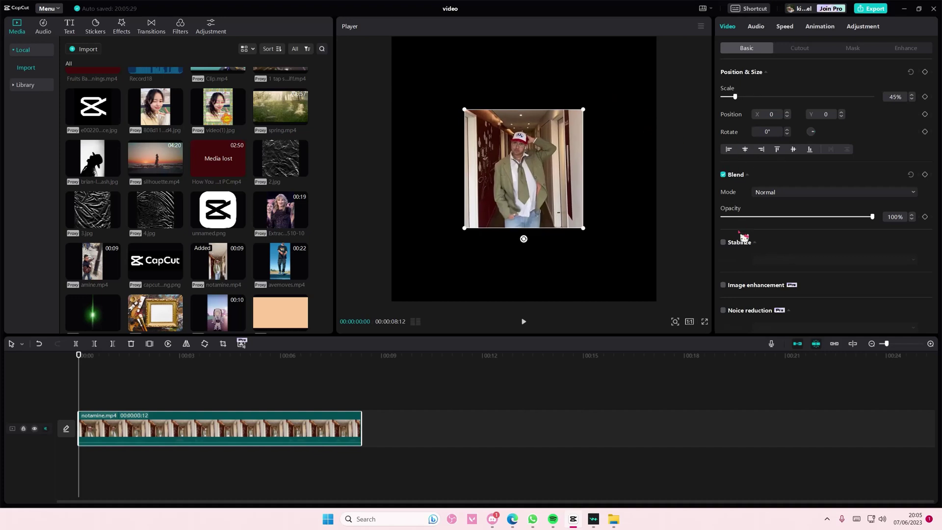
{"action": "mouse_move", "coordinate": [501, 212]}
{"action": "left_mouse_down"}
{"action": "mouse_move", "coordinate": [436, 143]}
{"action": "mouse_move", "coordinate": [472, 150]}
{"action": "left_mouse_up"}
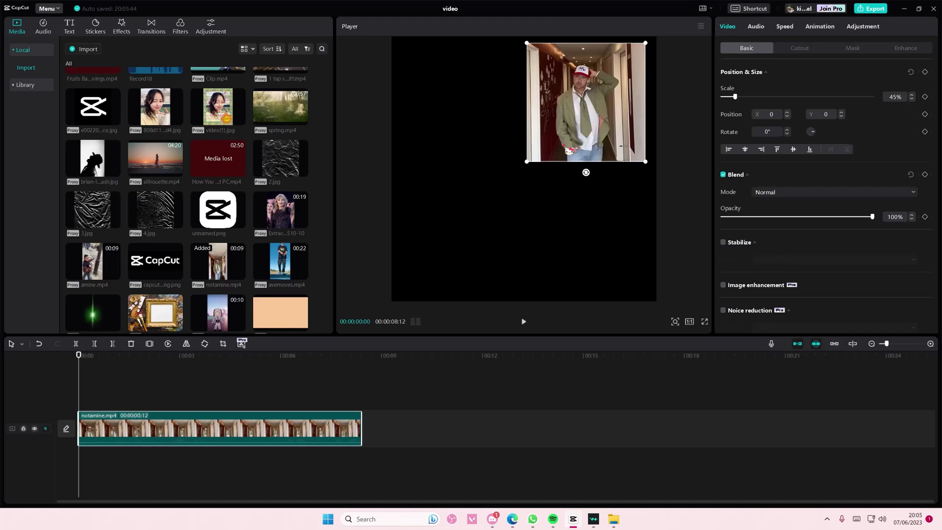
{"action": "mouse_move", "coordinate": [471, 150]}
{"action": "left_mouse_down"}
{"action": "mouse_move", "coordinate": [568, 203]}
{"action": "mouse_move", "coordinate": [532, 219]}
{"action": "mouse_move", "coordinate": [506, 213]}
{"action": "left_mouse_up"}
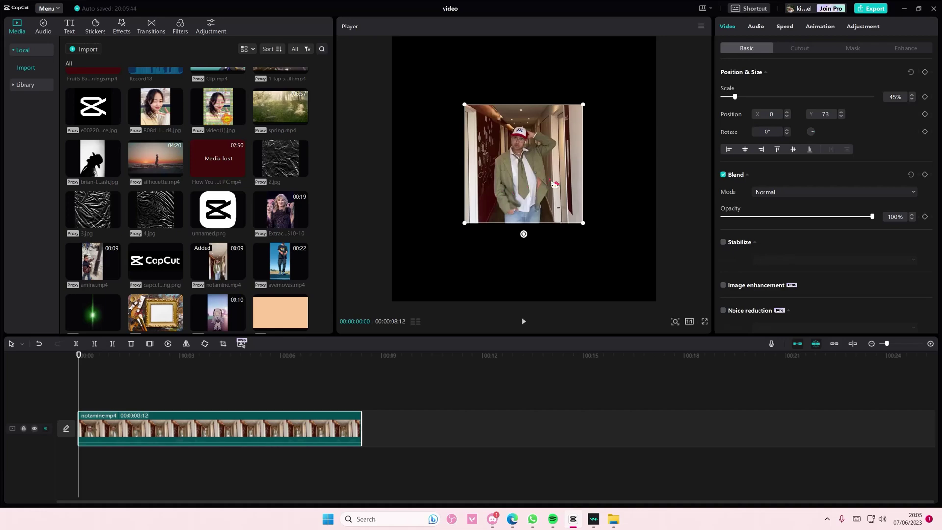
Resize the clip to 51% and align it left and top into the top-left corner.
{"action": "left_click", "coordinate": [732, 153]}
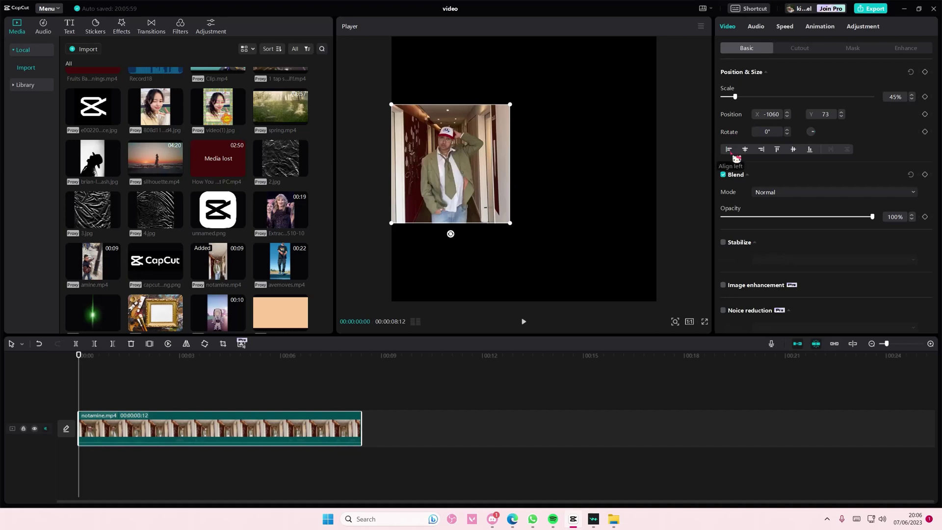
{"action": "left_click", "coordinate": [784, 157]}
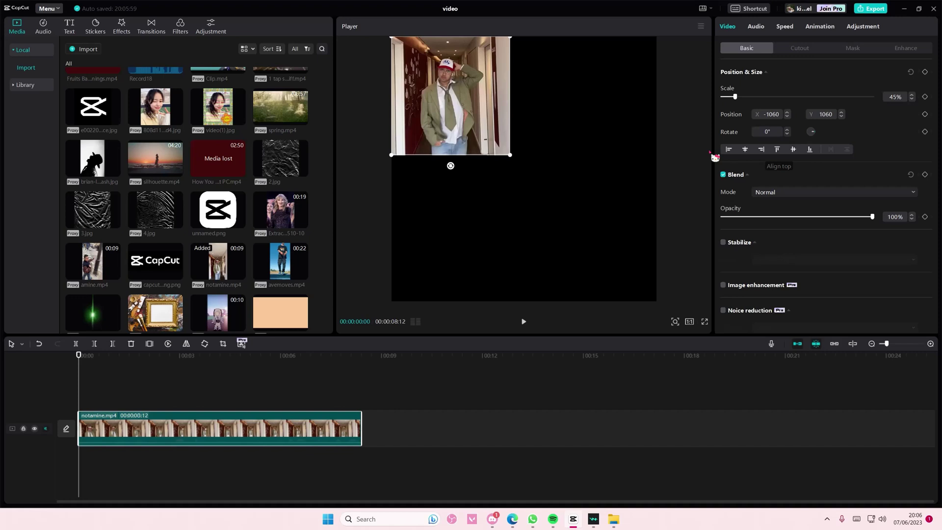
{"action": "left_click_drag", "start_coordinate": [518, 164], "coordinate": [523, 170]}
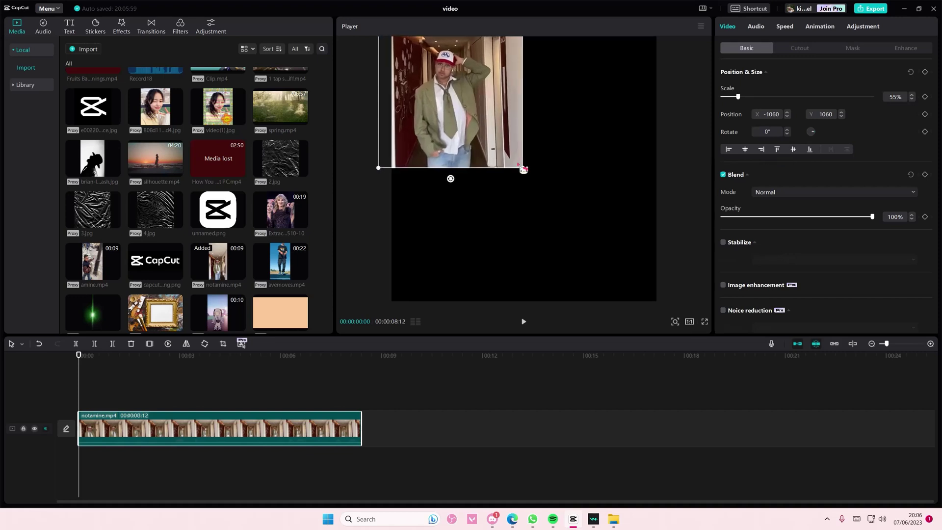
{"action": "left_click", "coordinate": [782, 153]}
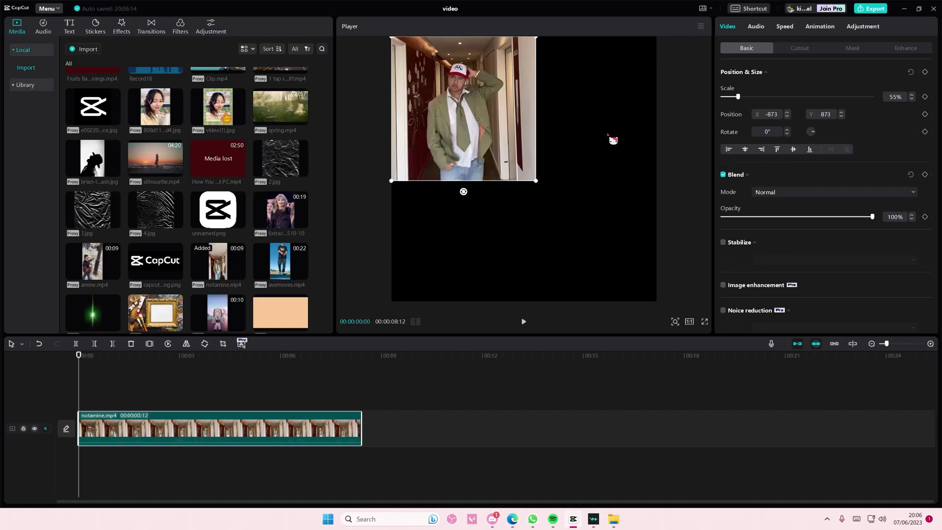
{"action": "left_click_drag", "start_coordinate": [536, 182], "coordinate": [534, 180]}
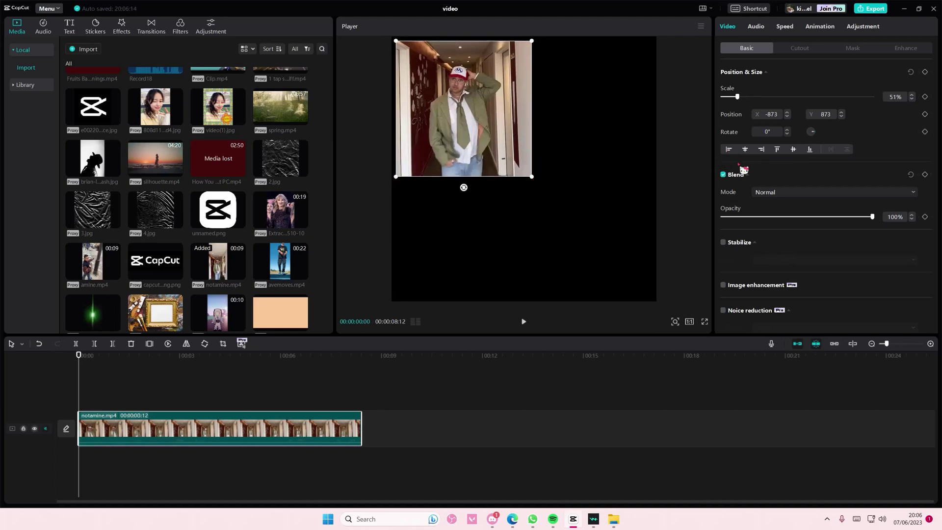
{"action": "left_click", "coordinate": [729, 149]}
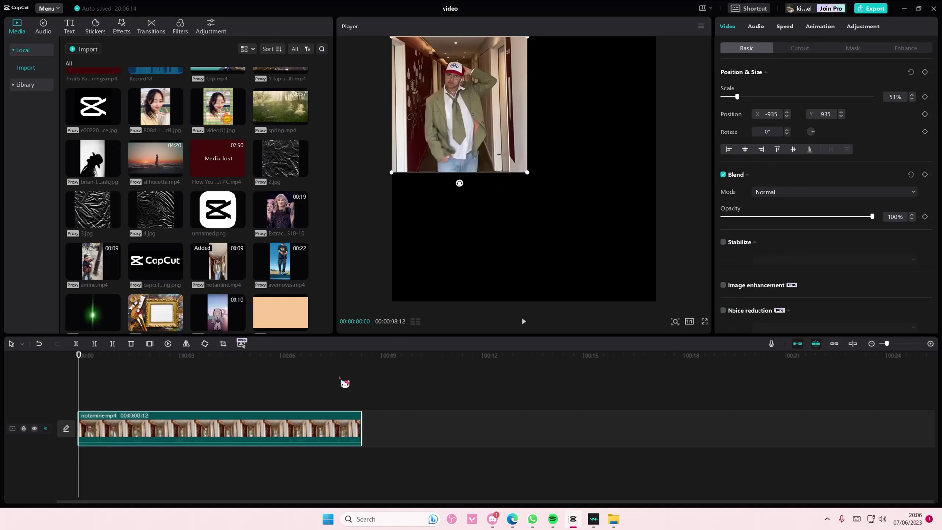
Copy the clip, paste a duplicate, and align it right into the top-right quarter.
{"action": "key", "text": "super"}
{"action": "left_click", "coordinate": [242, 420]}
{"action": "key", "text": "ctrl+c"}
{"action": "key", "text": "ctrl+v"}
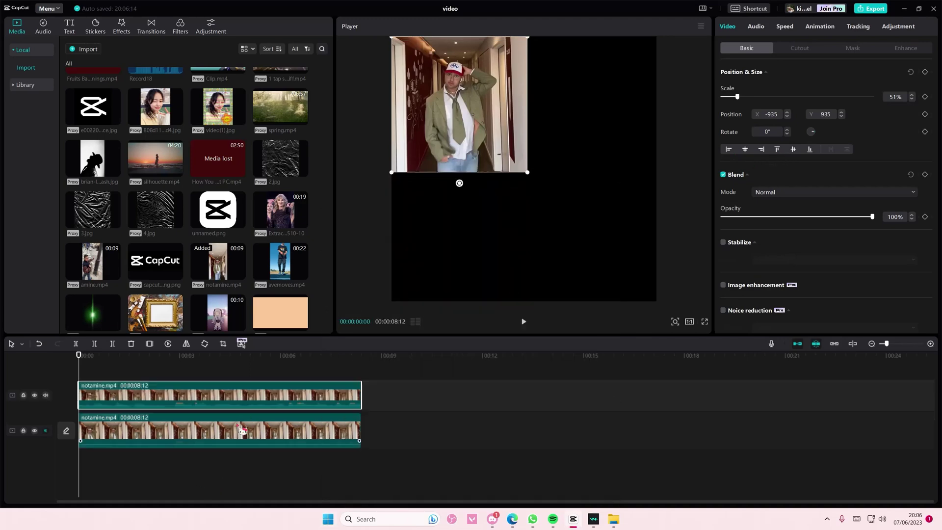
{"action": "left_click", "coordinate": [763, 151]}
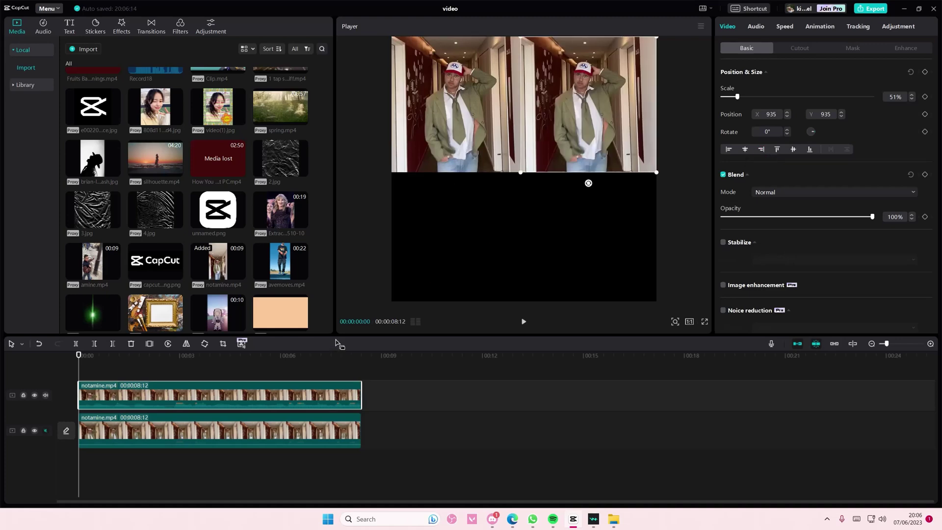
Paste a third copy and align it right and bottom into the bottom-right quarter.
{"action": "key", "text": "ctrl+v"}
{"action": "left_click", "coordinate": [744, 151]}
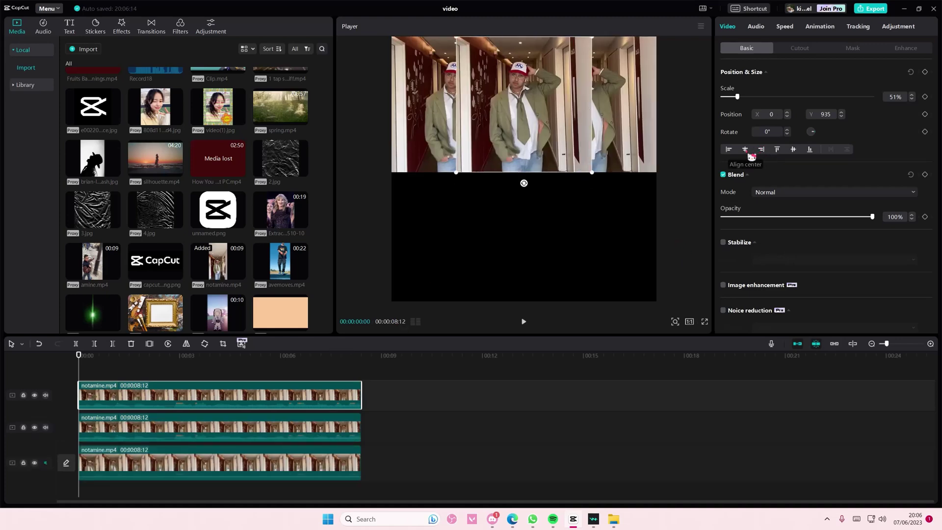
{"action": "left_click", "coordinate": [761, 149]}
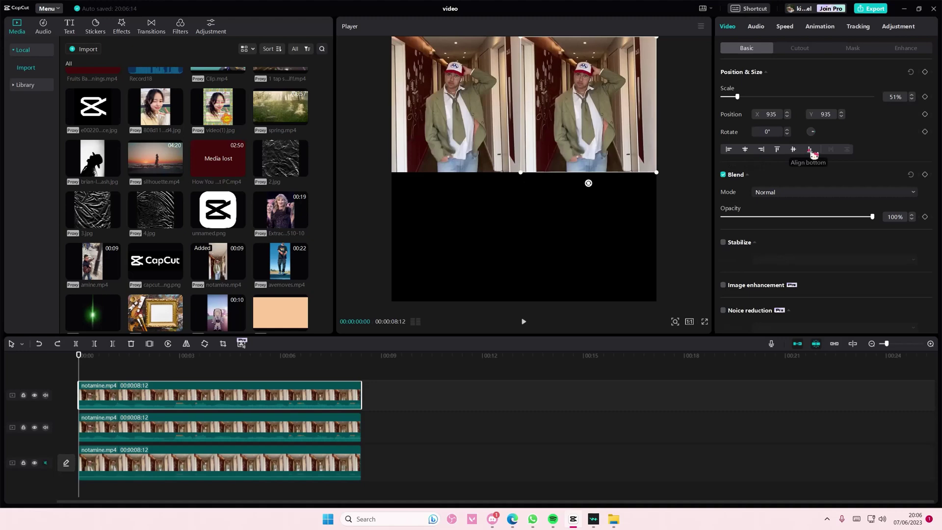
{"action": "left_click", "coordinate": [812, 151]}
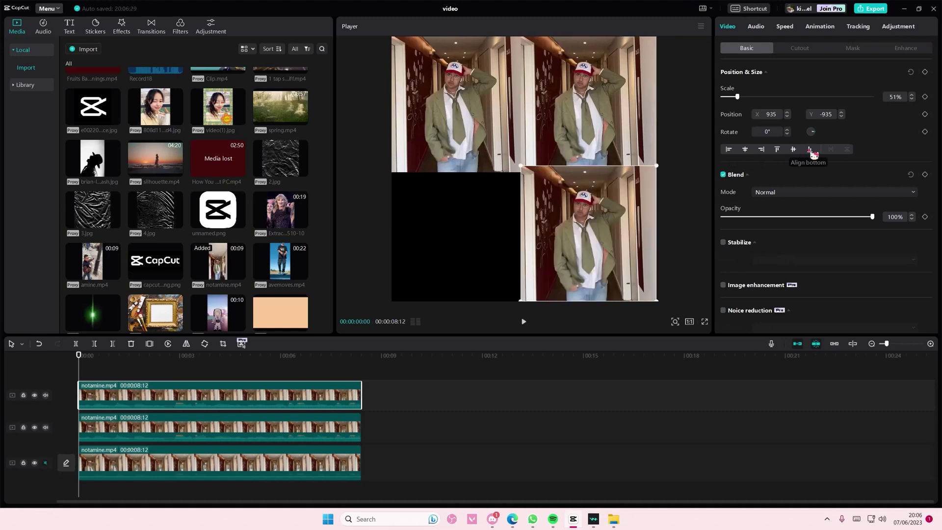
Paste a fourth copy into the bottom-left quarter and mute the three duplicate tracks.
{"action": "key", "text": "ctrl+v"}
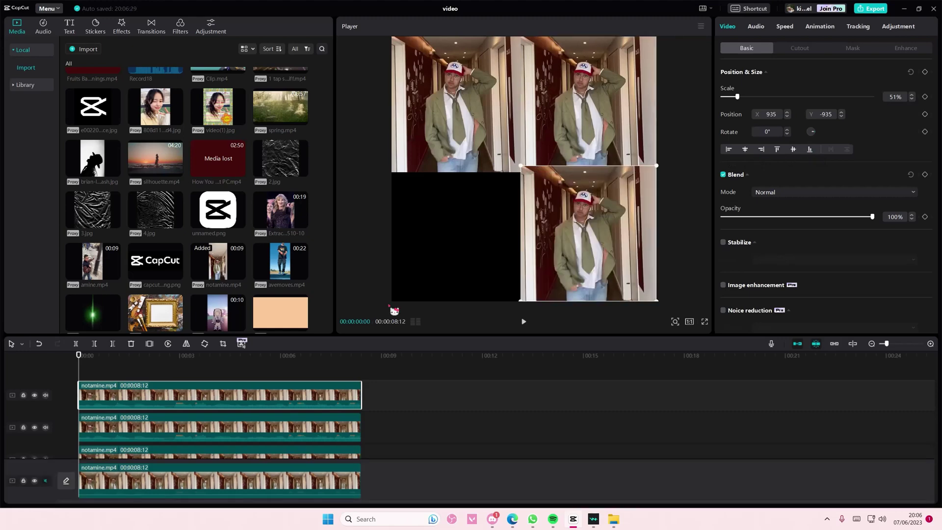
{"action": "left_click", "coordinate": [729, 151]}
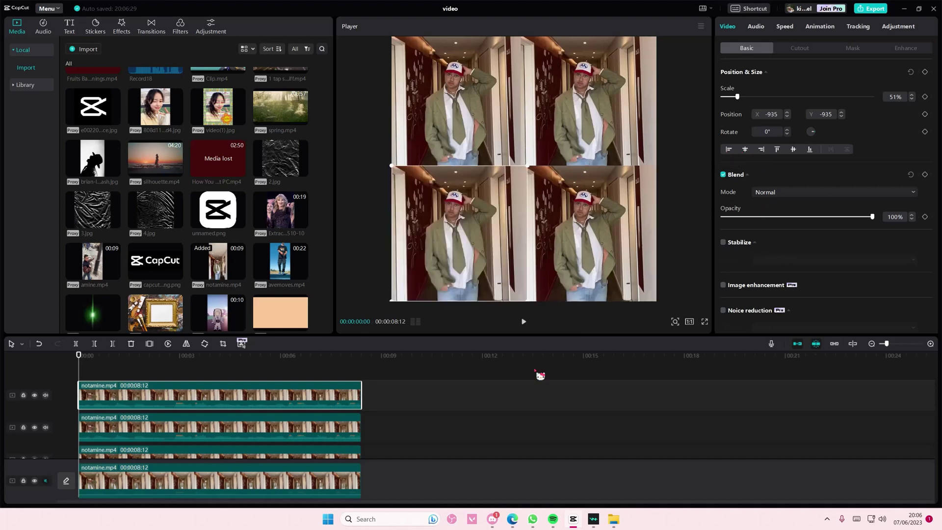
{"action": "left_click", "coordinate": [45, 395]}
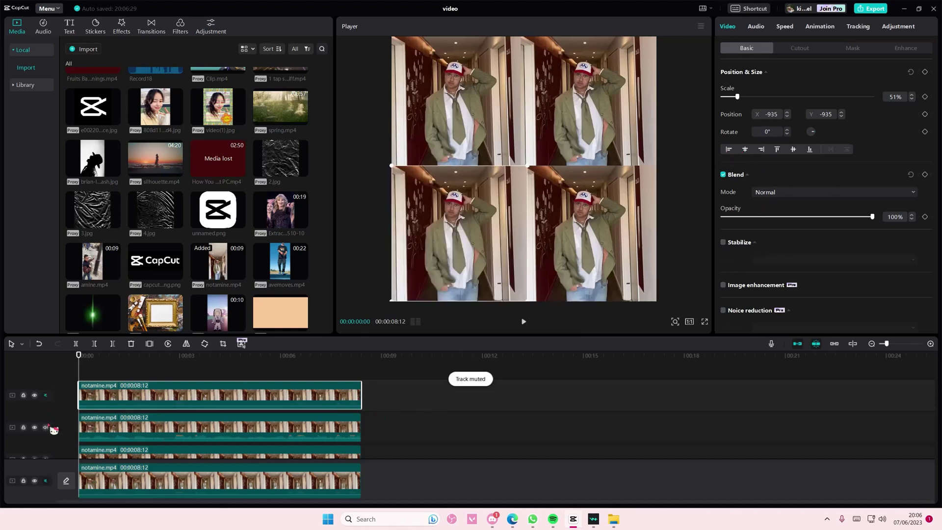
{"action": "left_click", "coordinate": [45, 427]}
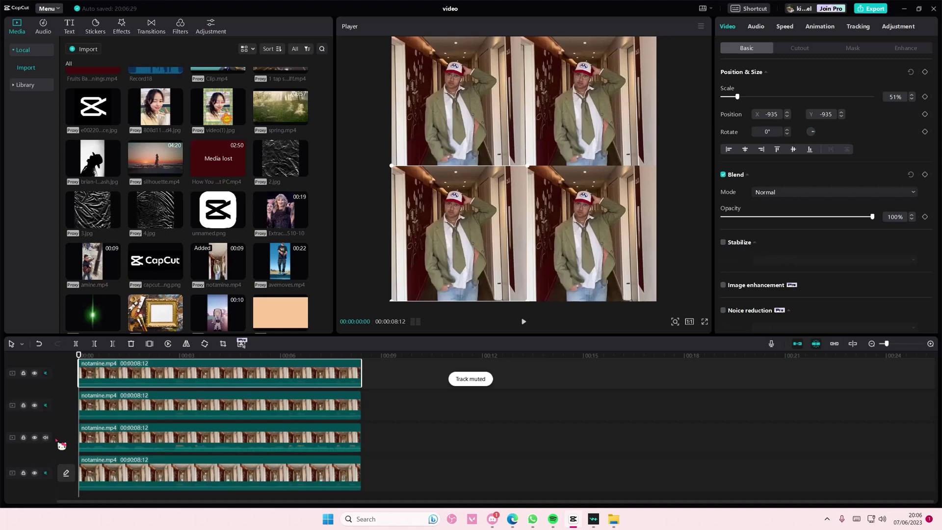
{"action": "left_click", "coordinate": [46, 449]}
{"action": "left_click", "coordinate": [133, 374]}
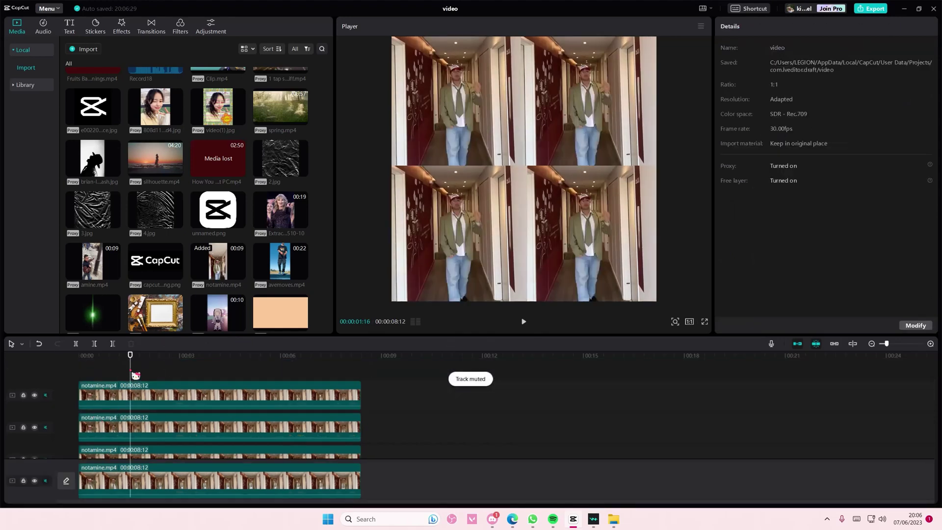
{"action": "key", "text": "space"}
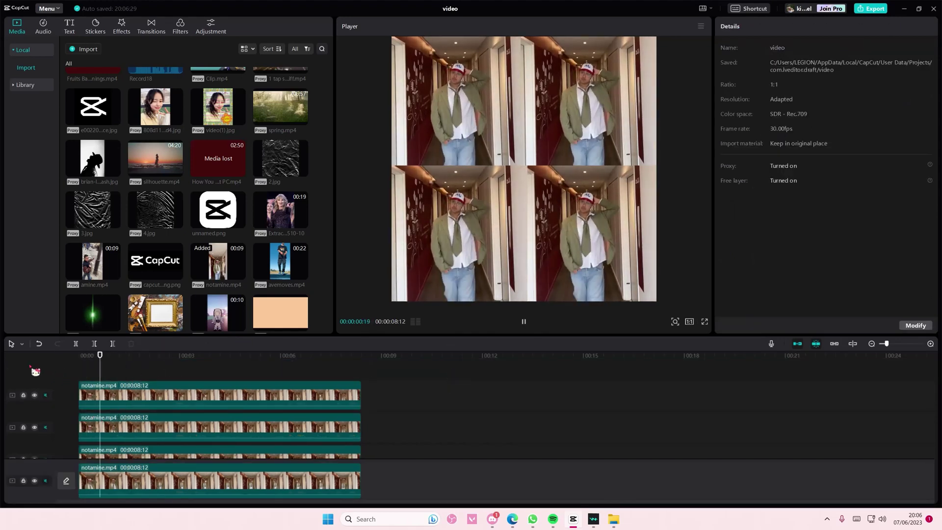